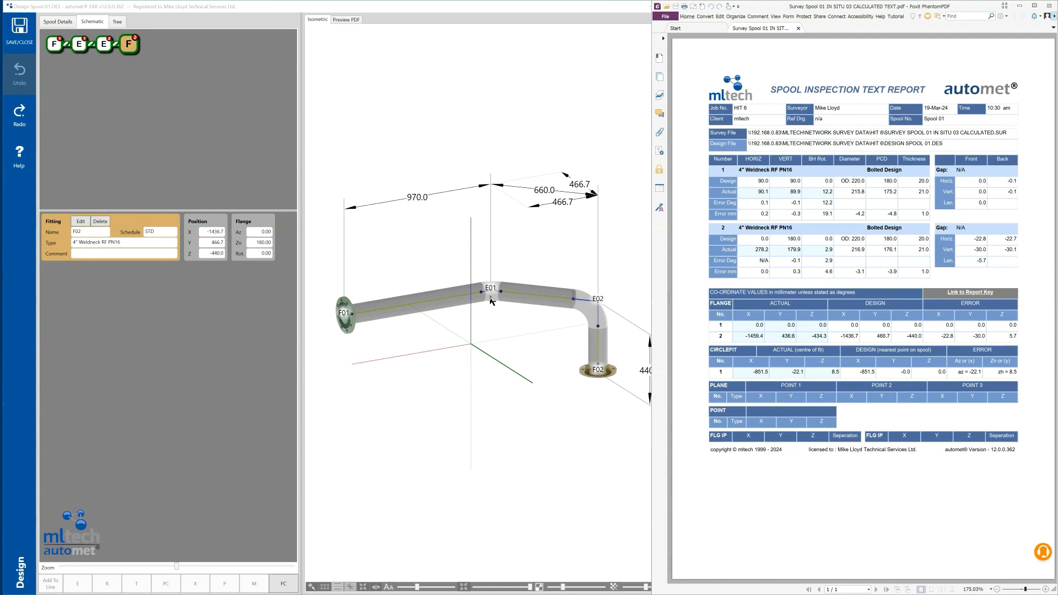
Show elbow E01's line geometry as rectangular values, set its northing to 436.69, and check flange F02's position.
click(491, 301)
double_click(491, 298)
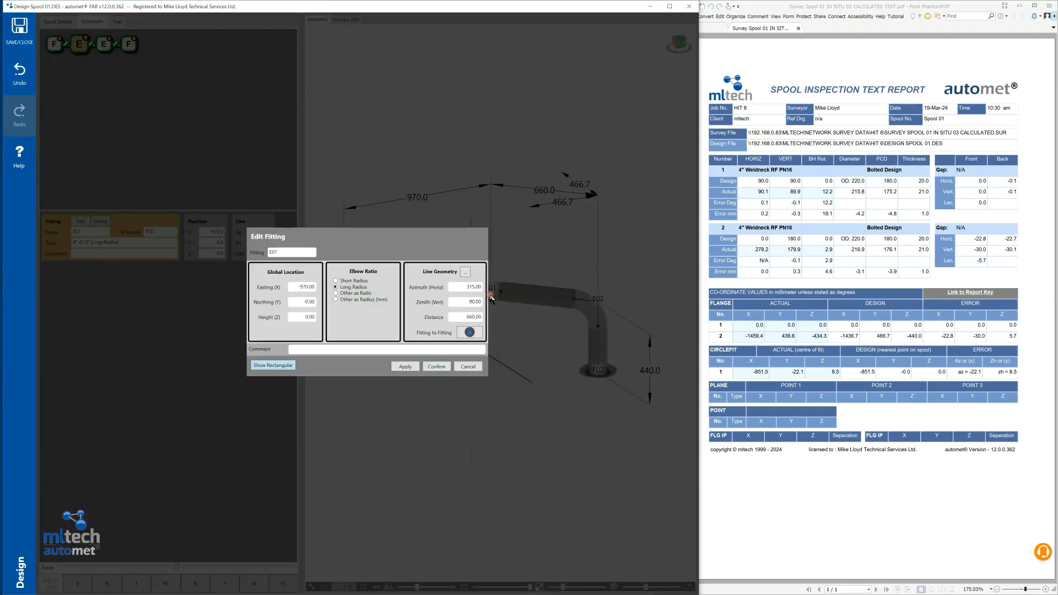
click(54, 387)
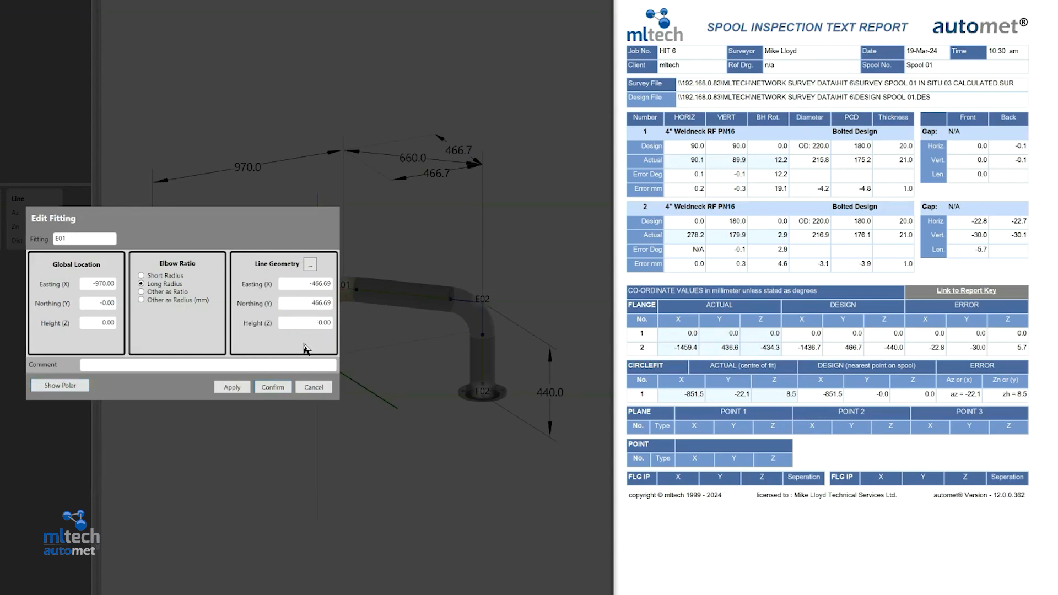
click(318, 303)
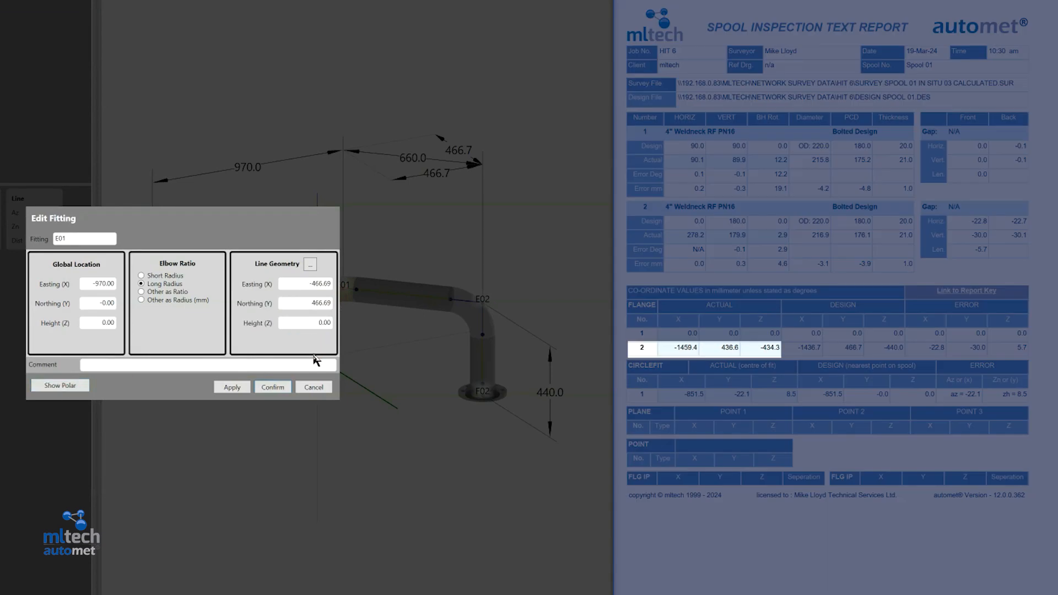
text(3)
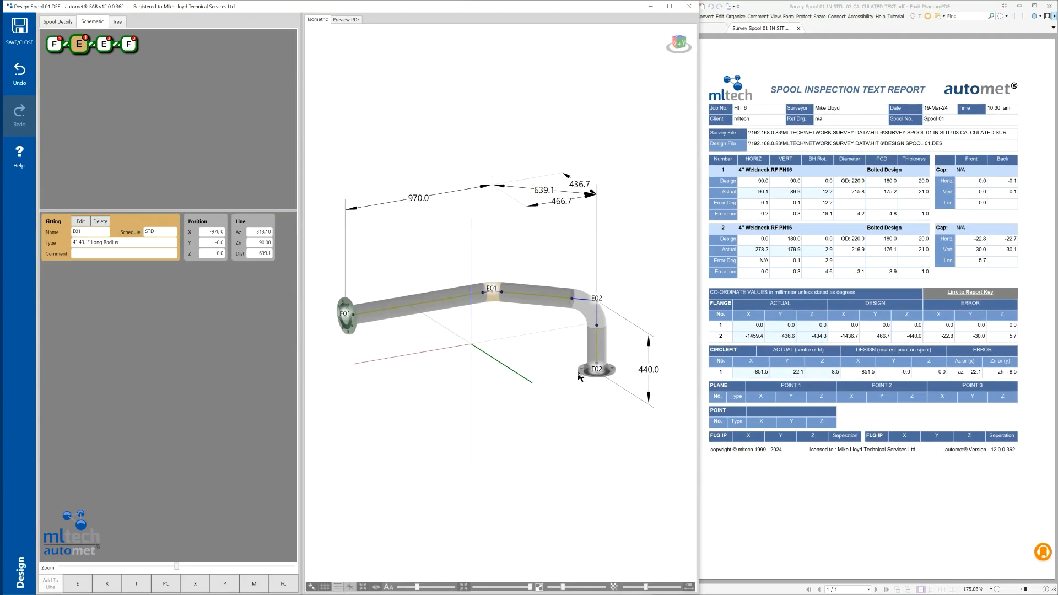
click(581, 375)
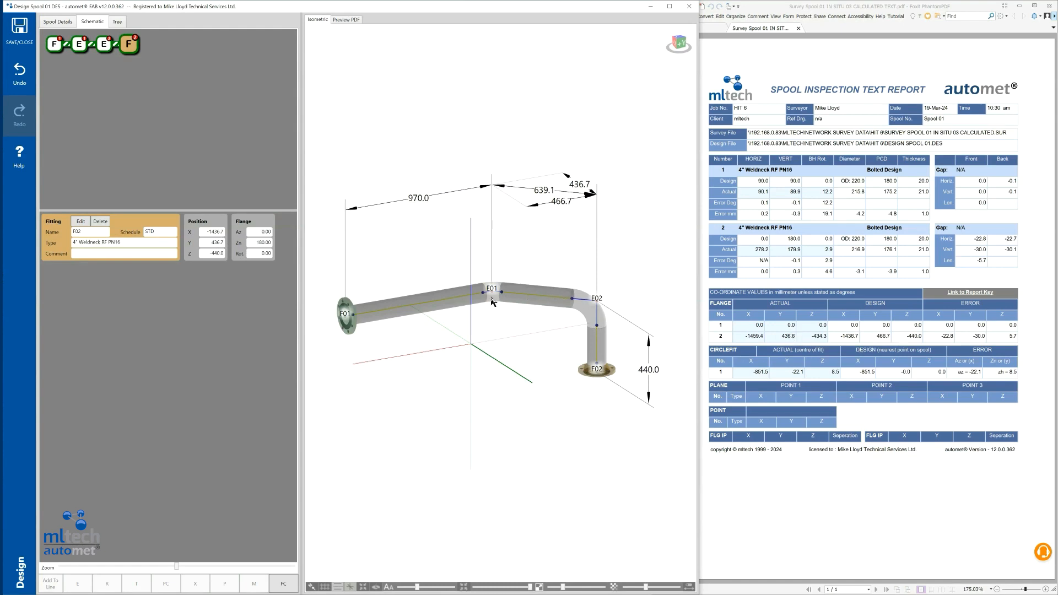
Set elbow E01's line easting to -436.69 and check flange F02's Y position against the report.
double_click(492, 300)
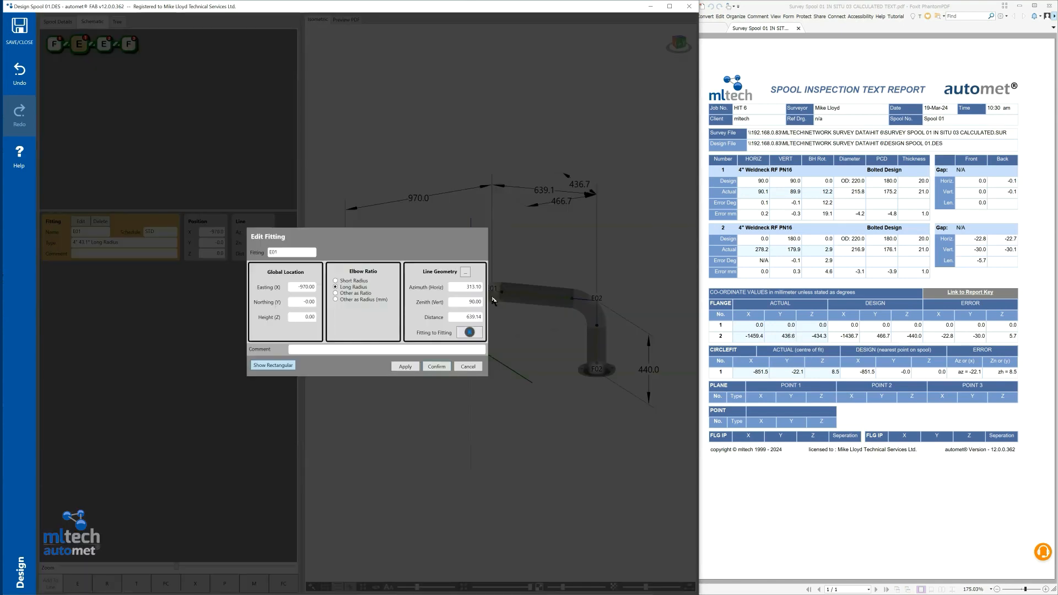
drag(464, 287, 486, 290)
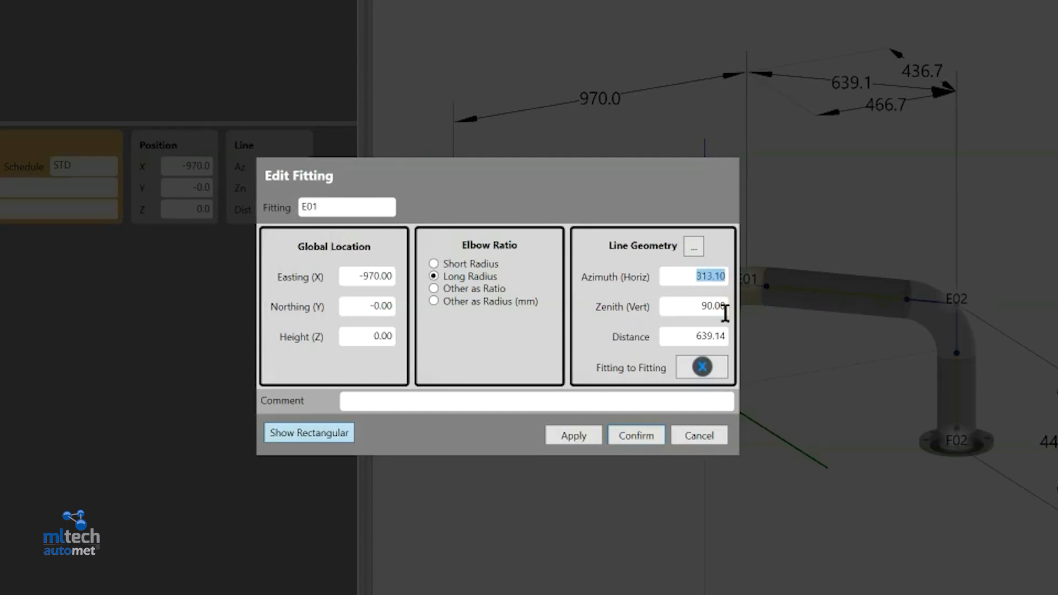
click(302, 432)
click(708, 277)
key(BackSpace)
text(3)
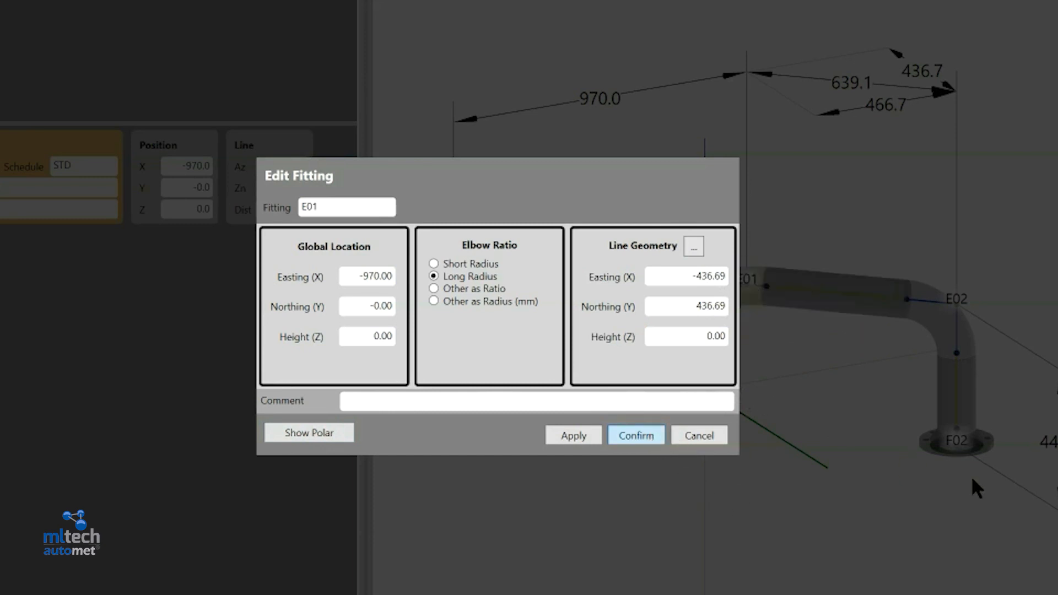
key(Return)
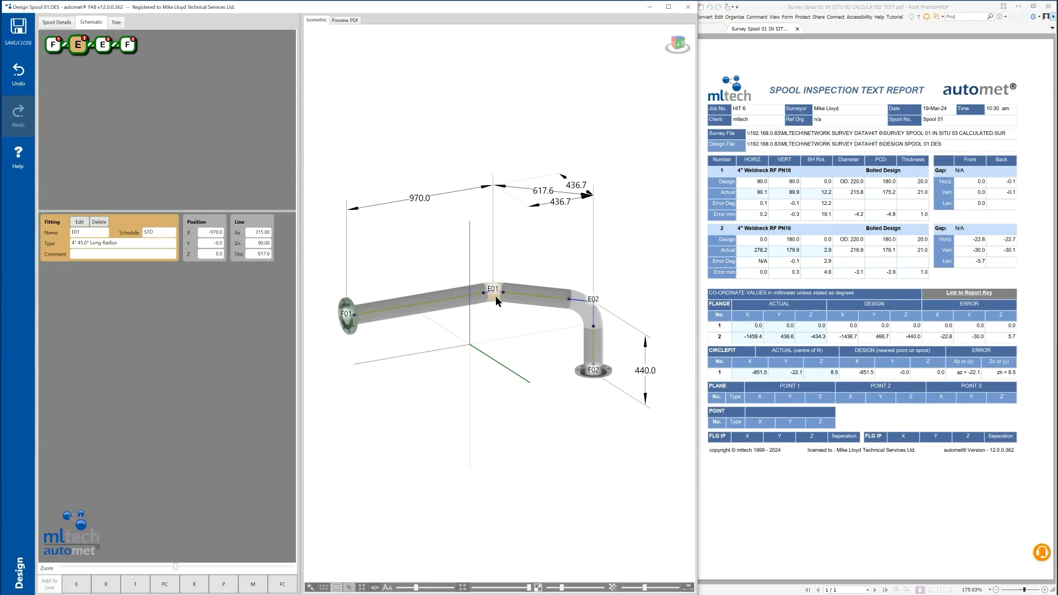
click(576, 369)
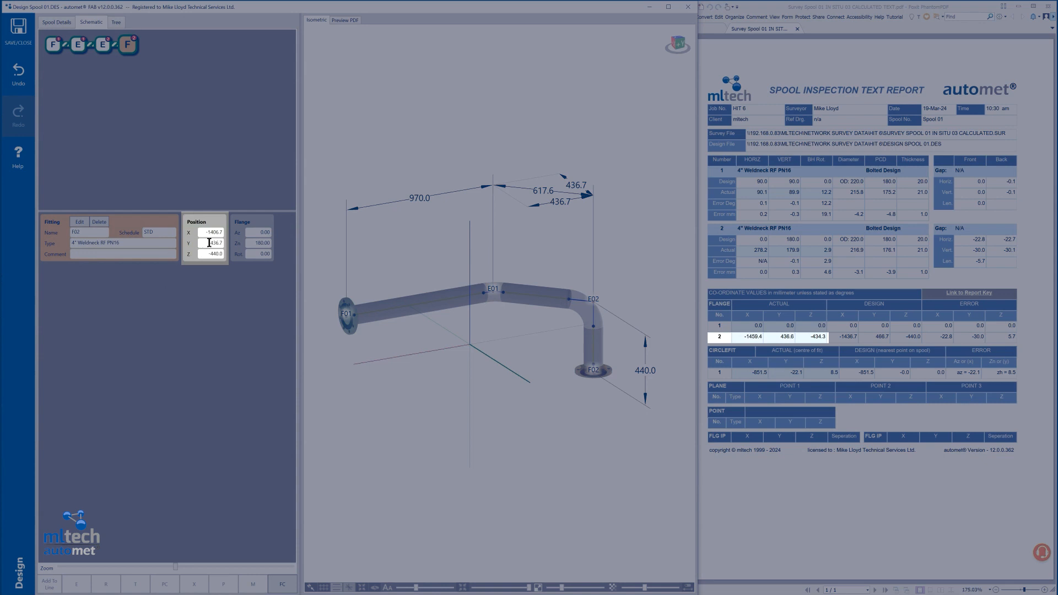
double_click(208, 243)
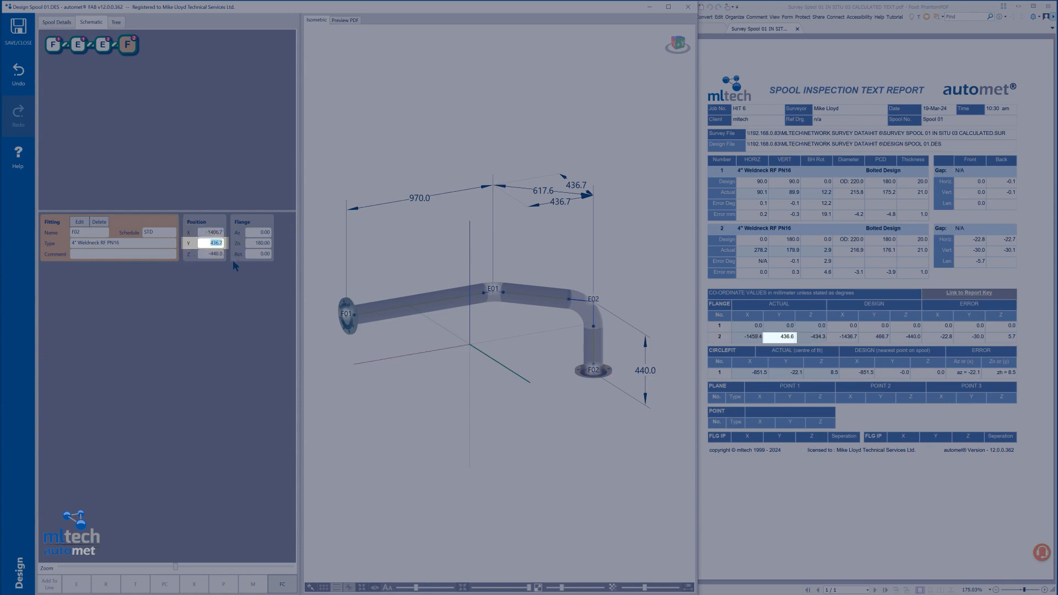
click(206, 245)
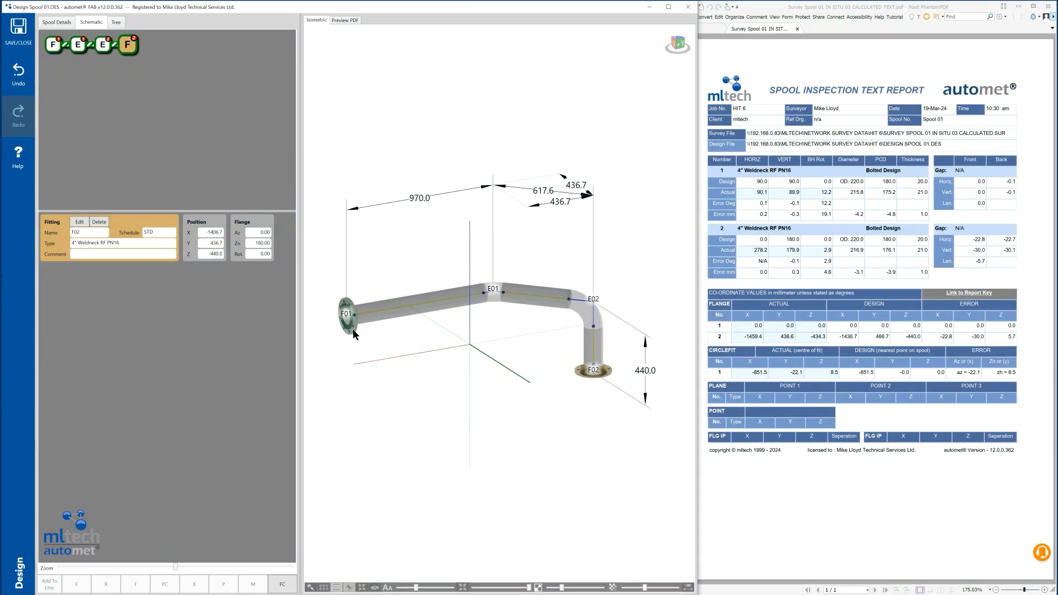
Add 52.7 mm to flange F01's 970 mm line distance and set elbow E02's line distance to 434.3 mm.
double_click(354, 334)
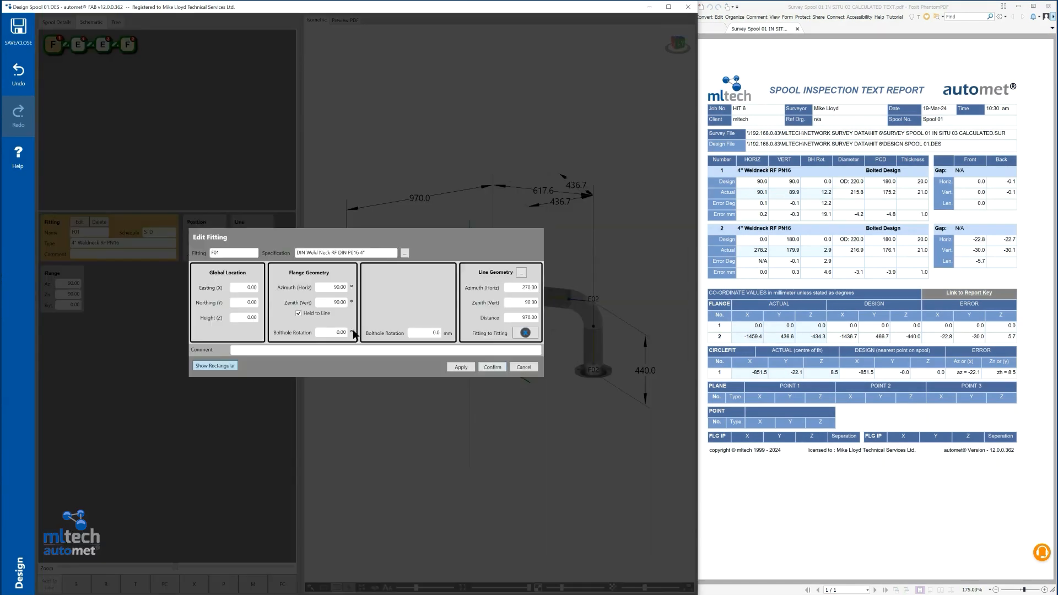
click(499, 368)
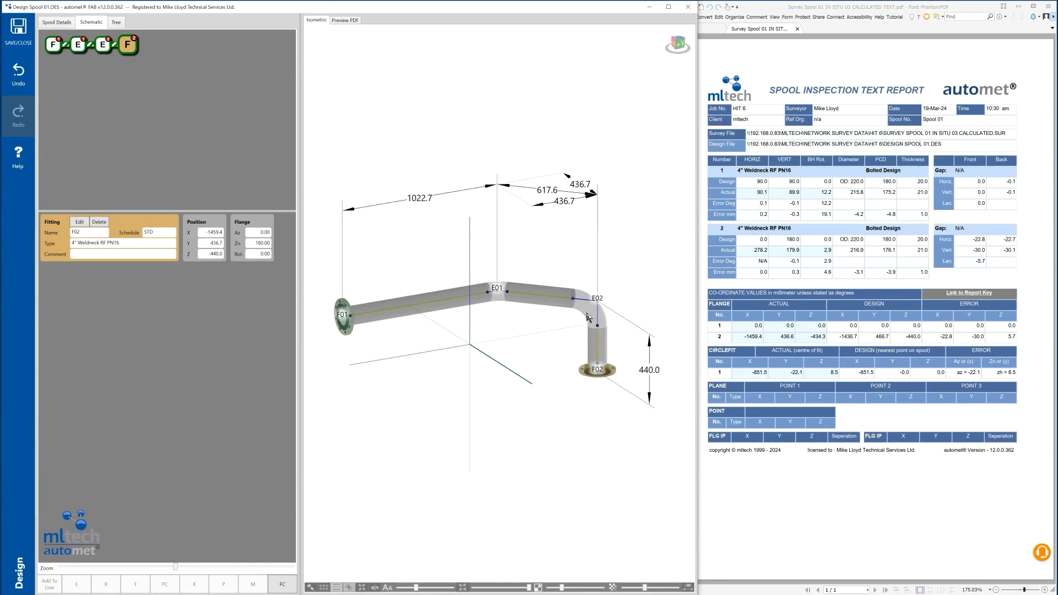
double_click(585, 317)
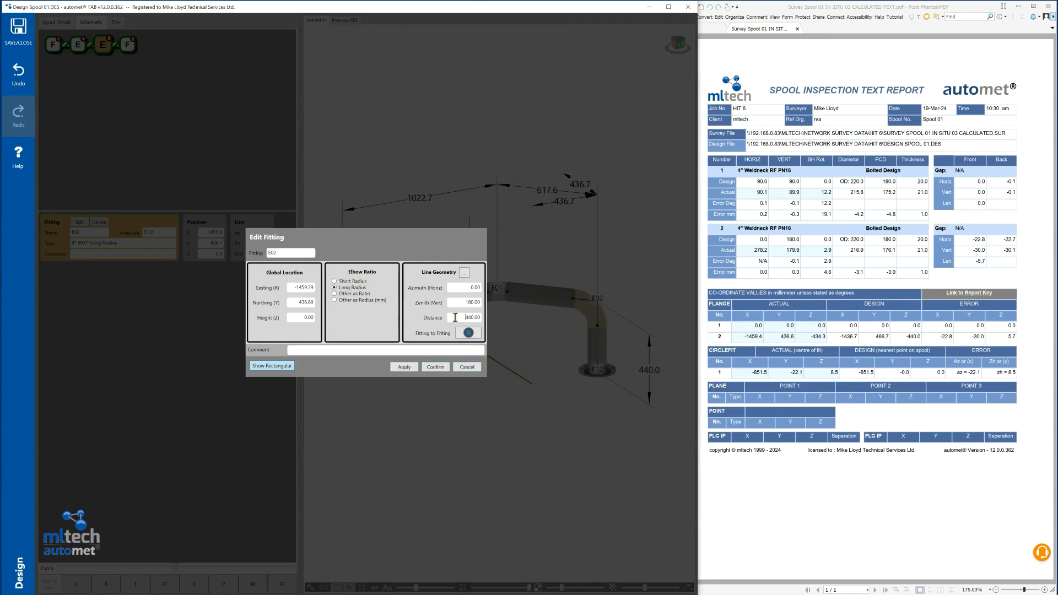
click(434, 367)
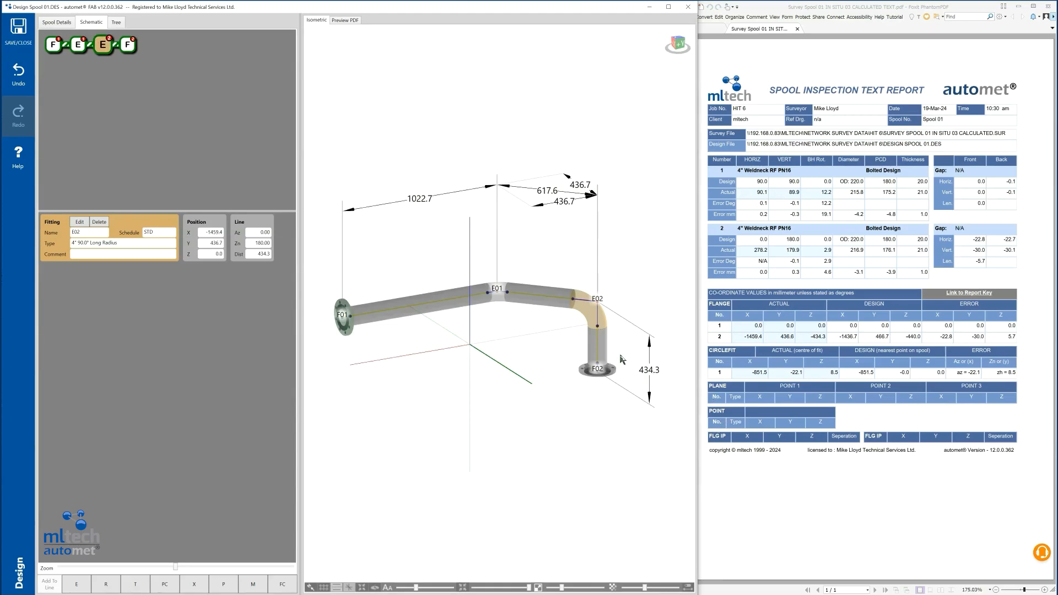
click(582, 374)
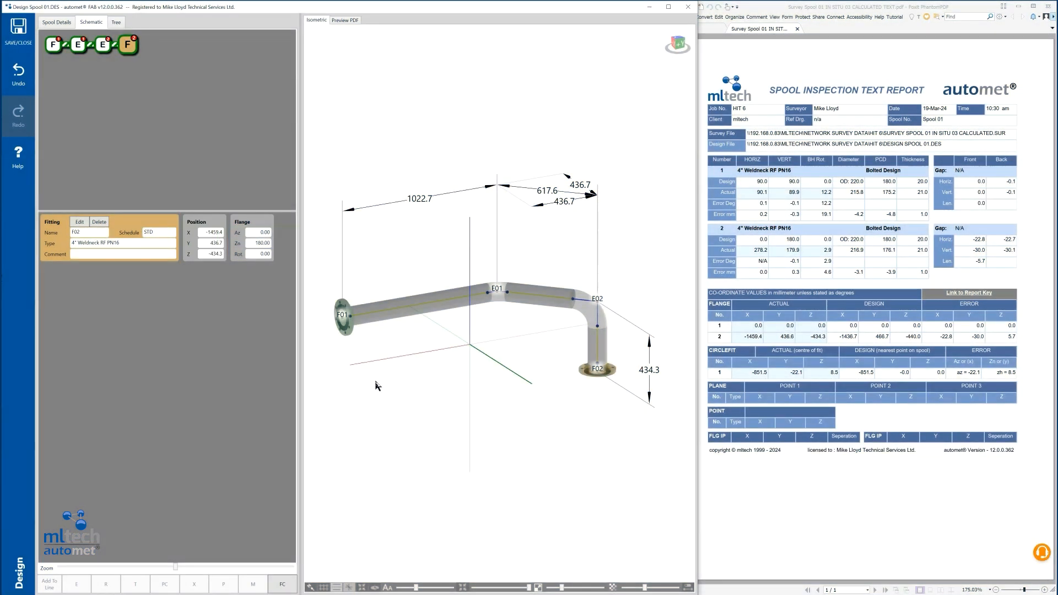
Release flange F01 from the line and set its azimuth to 90.1, zenith to 89.9 and bolthole rotation to 12.2 degrees.
double_click(346, 331)
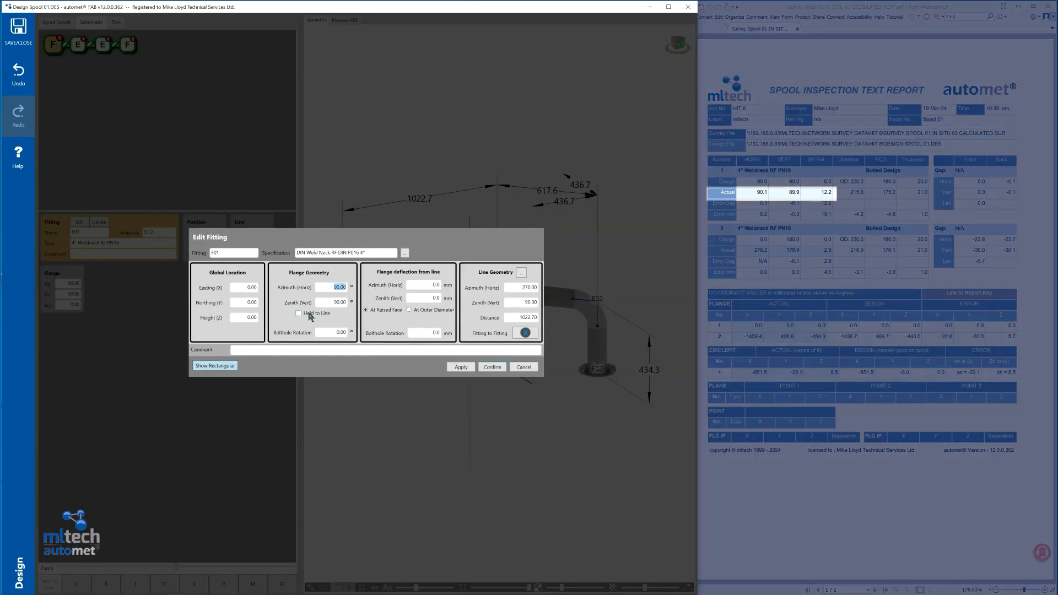
key(Tab)
text(89.9)
key(Tab)
text(1)
click(493, 367)
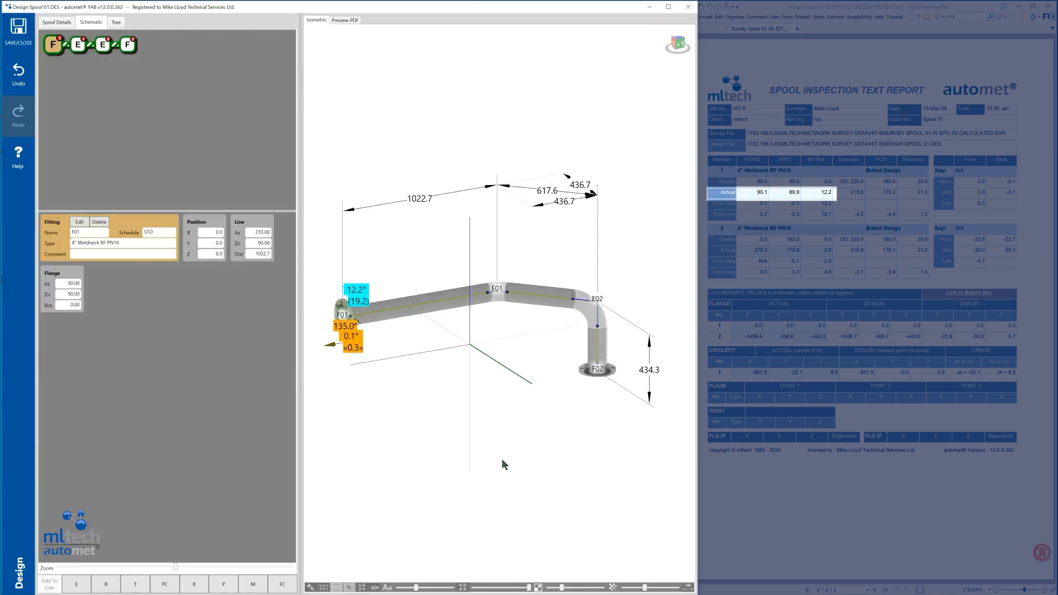
Set flange F02's azimuth to 278.2, zenith to 179.9 and bolthole rotation to 2.9 degrees.
double_click(584, 378)
click(333, 287)
text(278.2)
key(Tab)
text(179.9)
key(Tab)
key(Return)
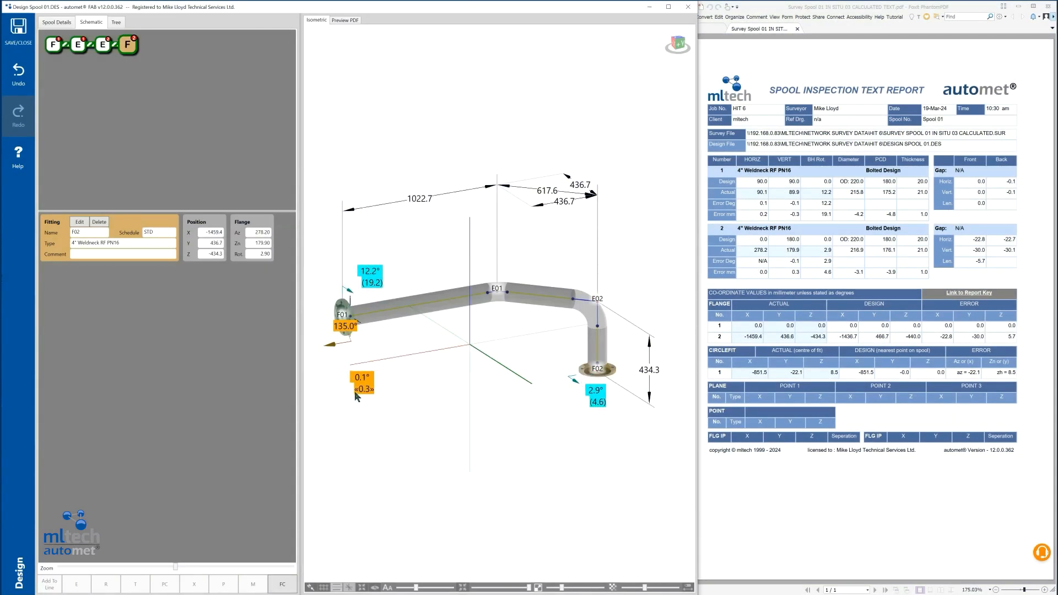
Mark the spool as a deliverable in its details, save it as Delive Spool 01.DEL and close the design.
click(48, 23)
click(289, 38)
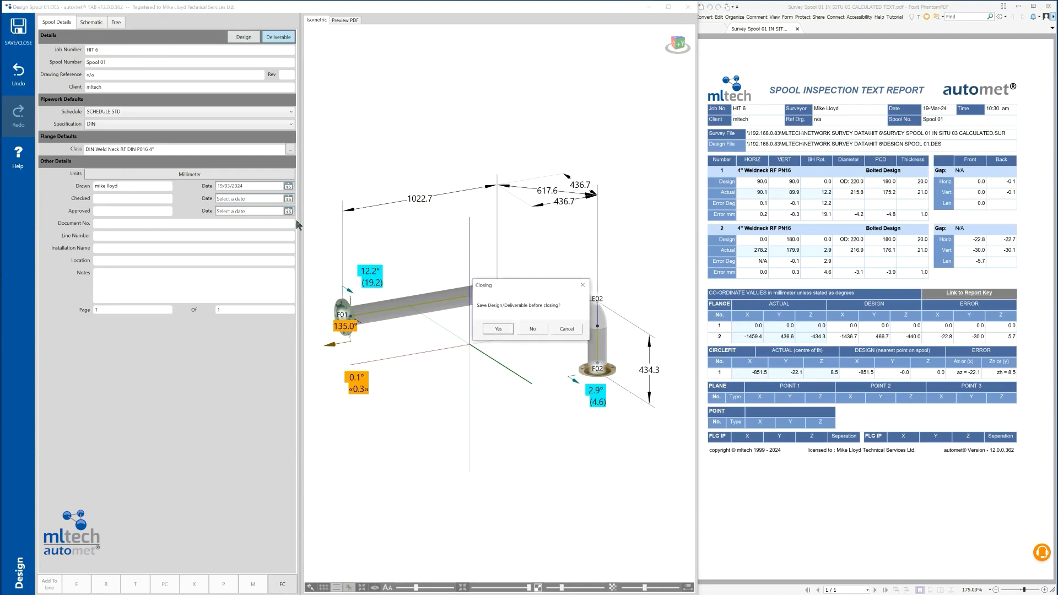
click(541, 331)
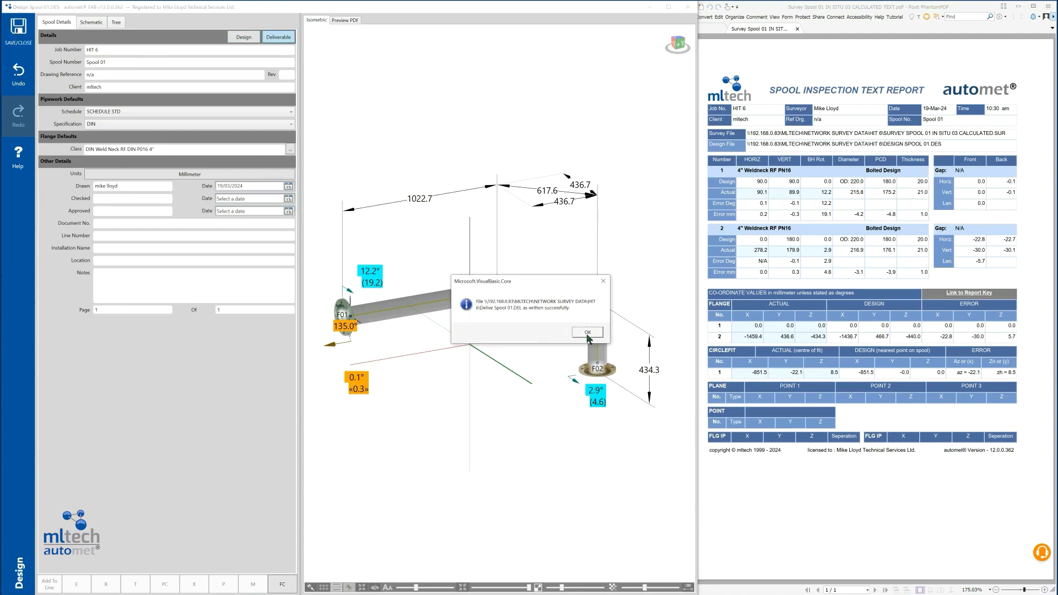
click(586, 338)
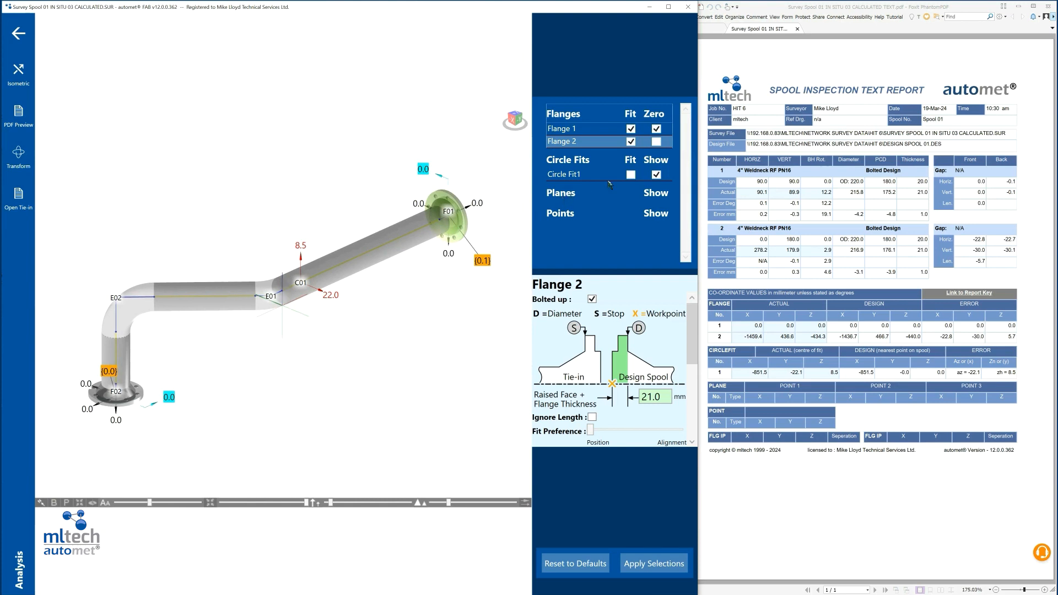
Hide Circle Fit1 in the survey analysis and open the deliverable file Delive Spool 01.DEL.
click(656, 175)
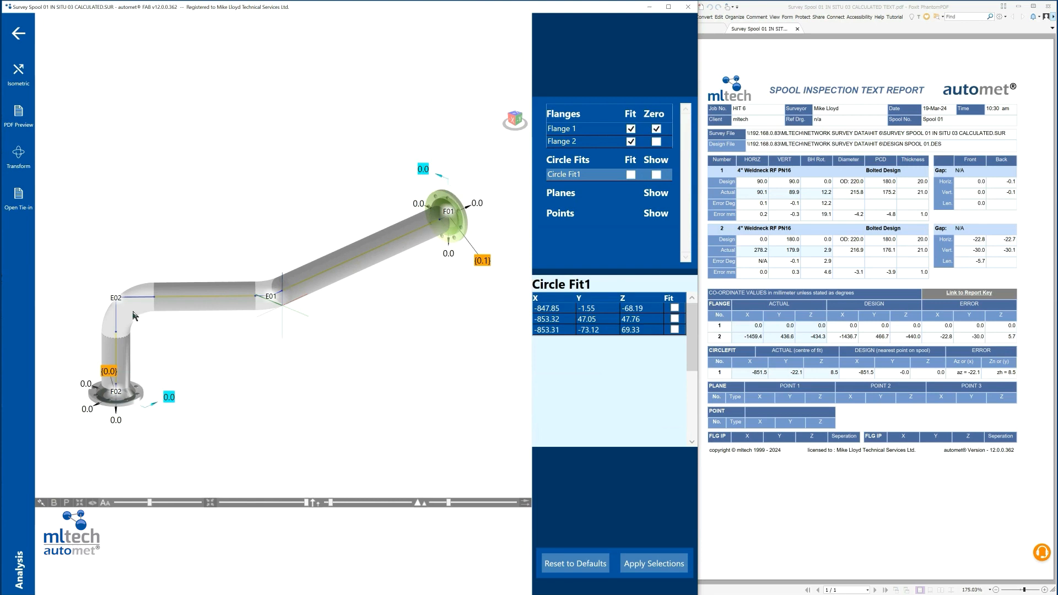
click(18, 33)
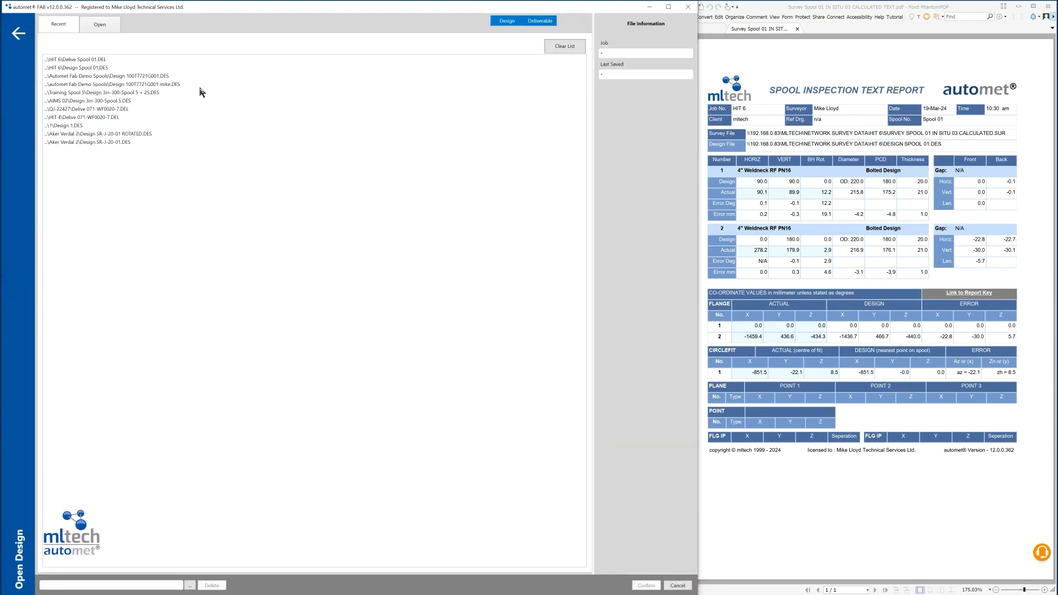
click(83, 60)
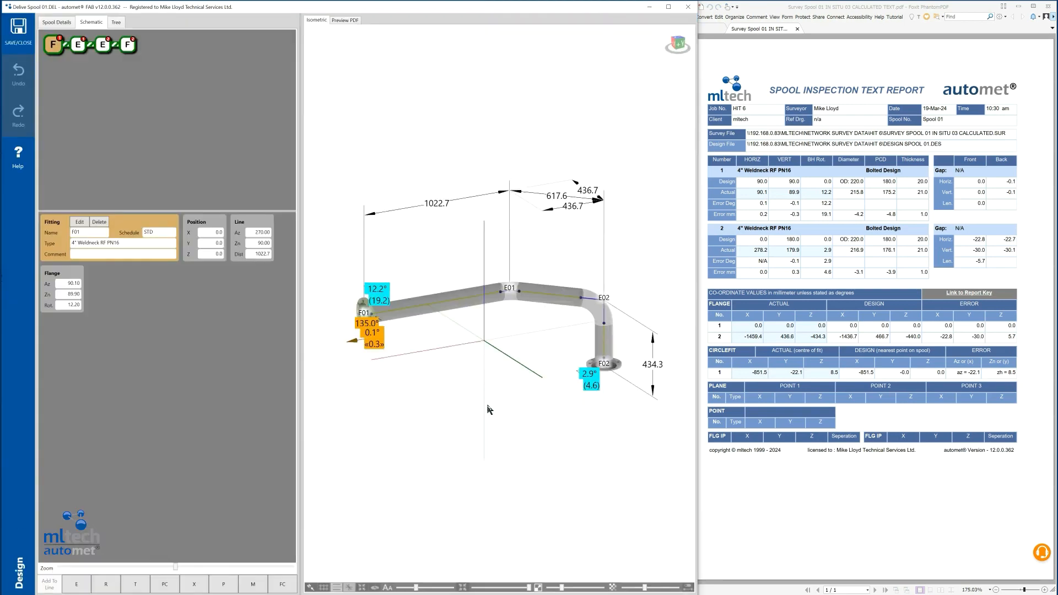
Show the deliverable spool's isometric in a maximised window and adjust the bolthole rotation label beside flange F02.
click(668, 8)
drag(618, 471, 837, 475)
double_click(727, 267)
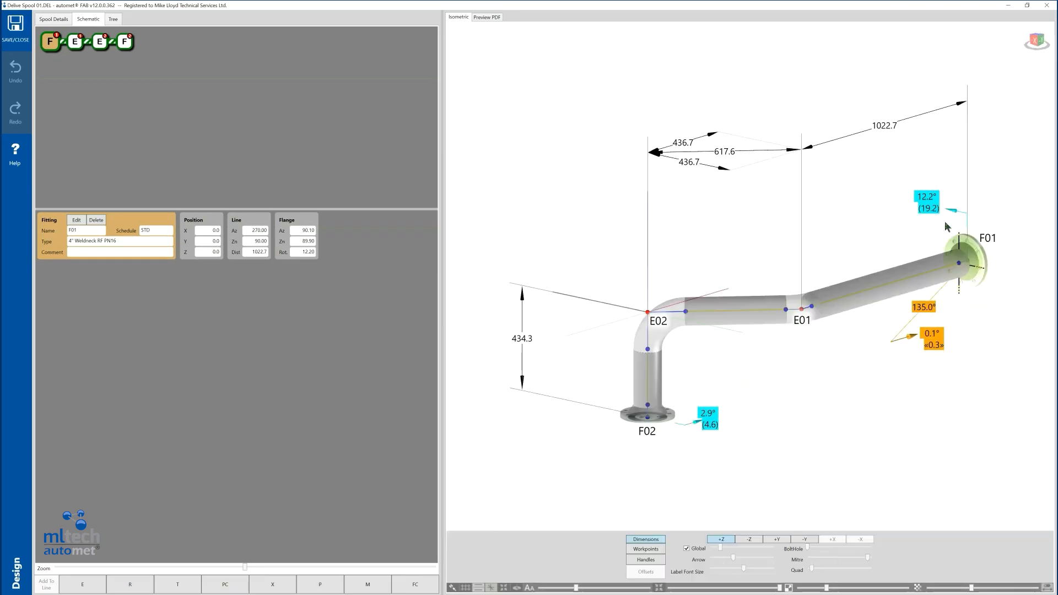
drag(715, 425, 721, 421)
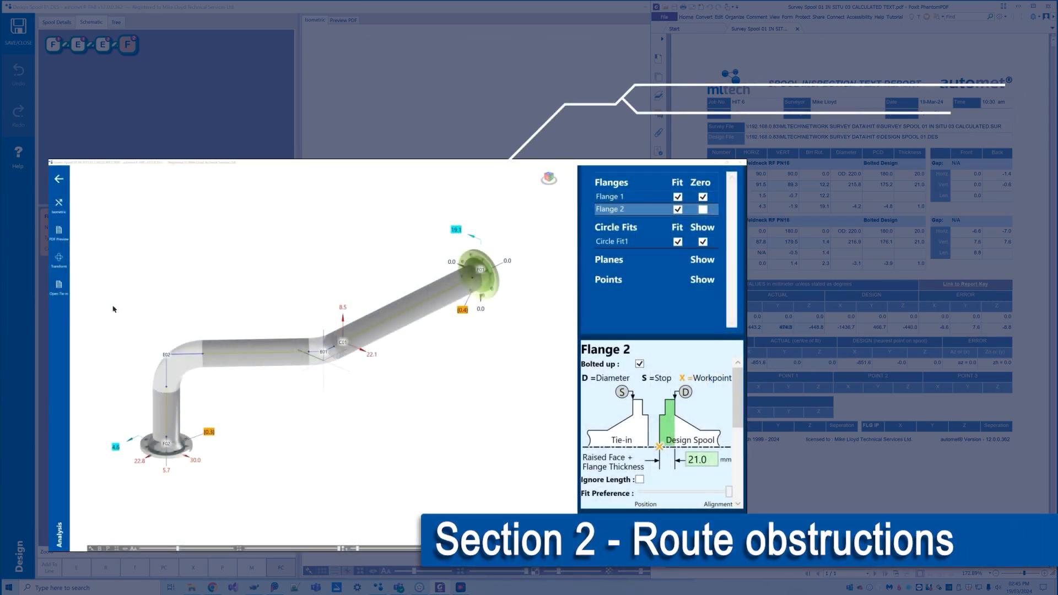
Transform the survey about Flange 1 in the analysis to bring the Circle Fit1 deviations to about zero.
click(59, 259)
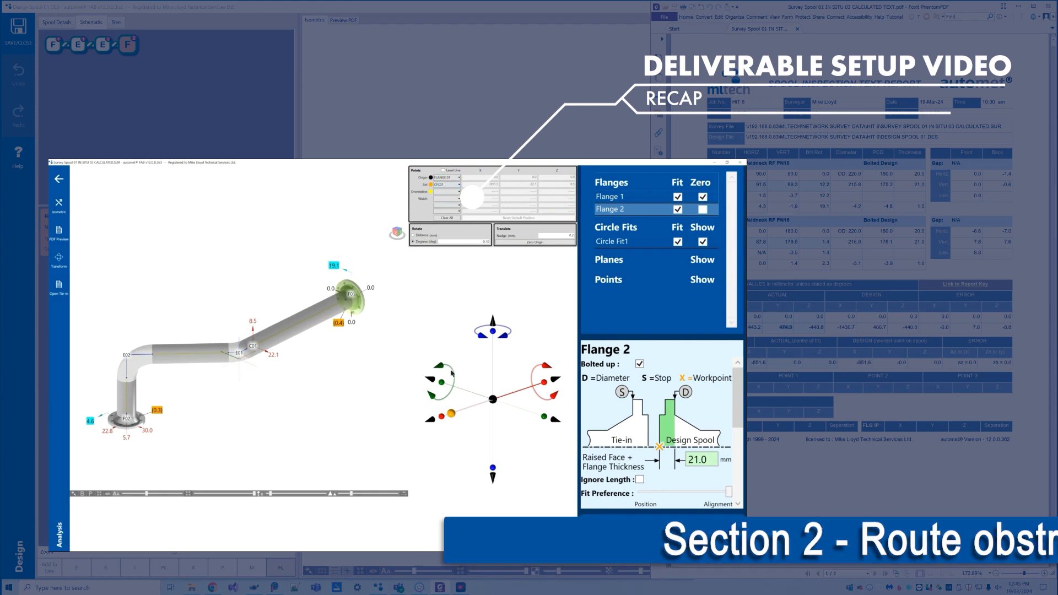
click(442, 417)
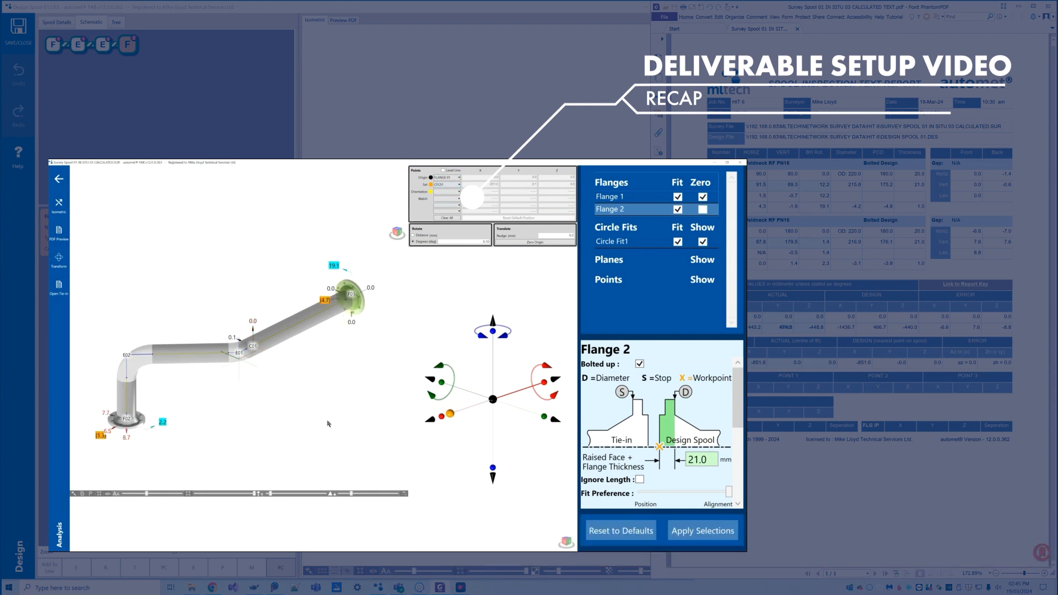
click(442, 418)
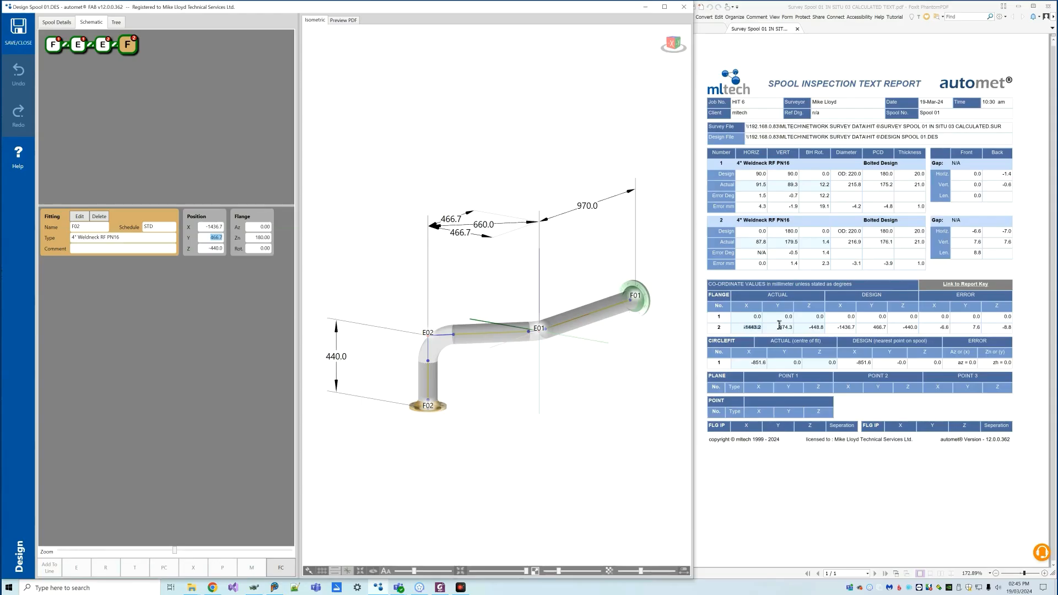
Read flange 2's actual coordinates in the report and set elbow E01's line easting to -474.3 and northing to 474.3.
drag(778, 325, 791, 327)
drag(208, 248, 256, 247)
drag(809, 327, 821, 326)
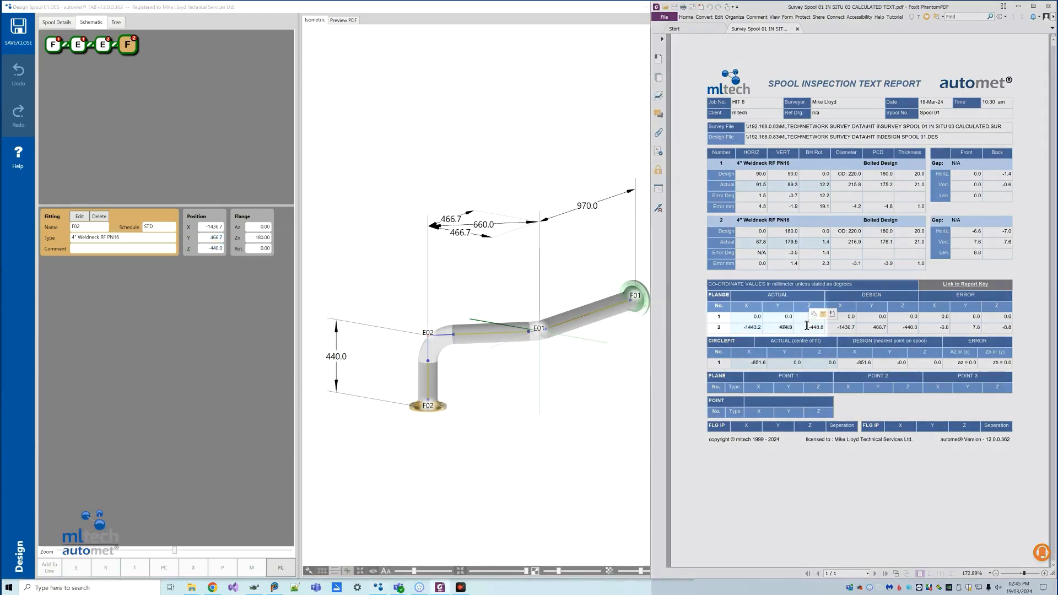
click(556, 384)
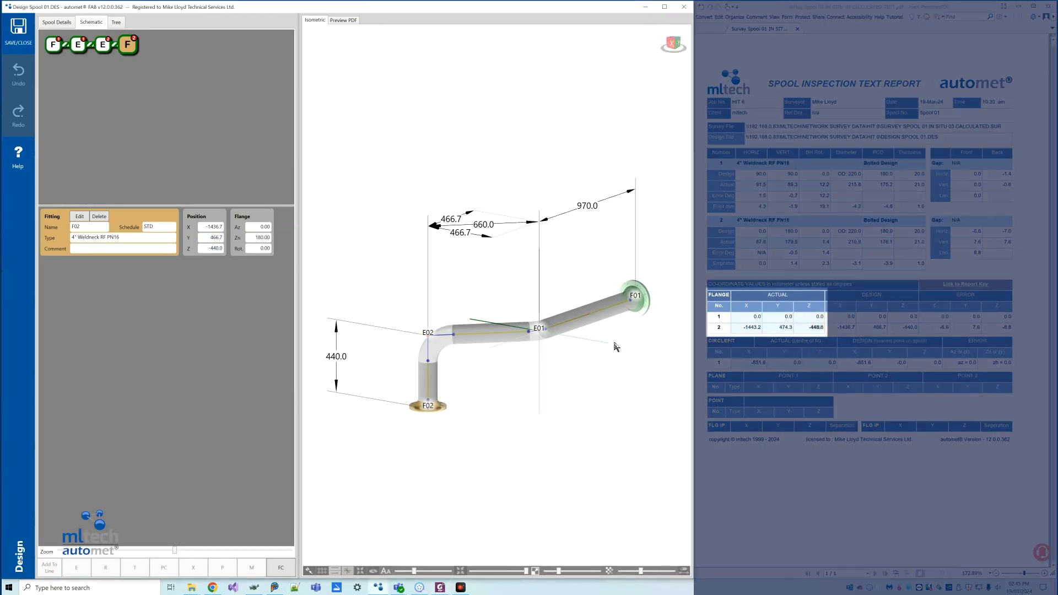
double_click(80, 46)
click(266, 358)
drag(467, 282, 490, 286)
text(474.3)
drag(465, 294, 493, 294)
text(46)
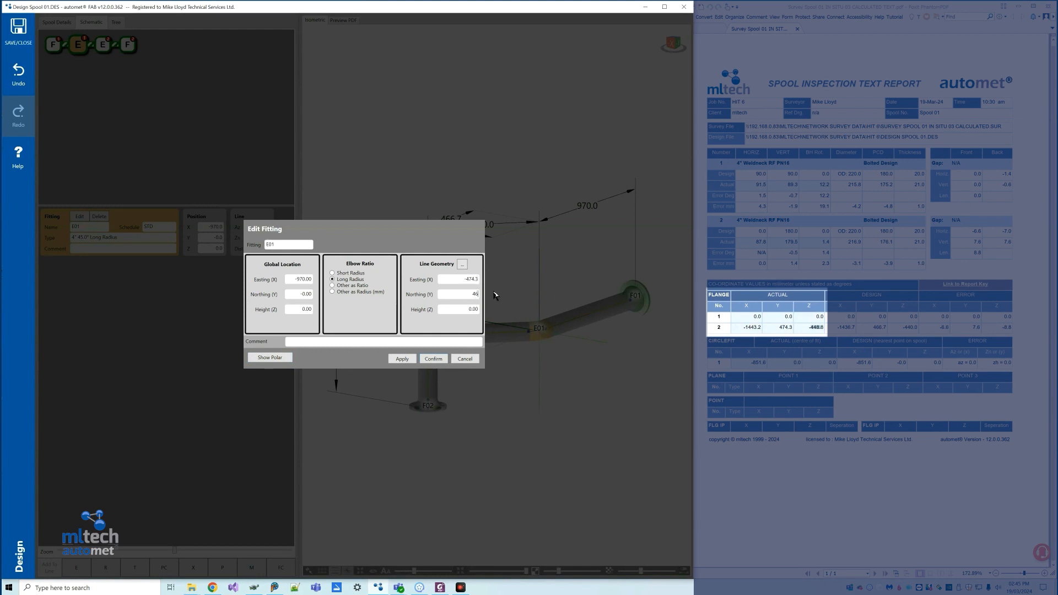
click(444, 360)
click(414, 410)
Set flange F01's line distance to 968.9 mm.
double_click(653, 317)
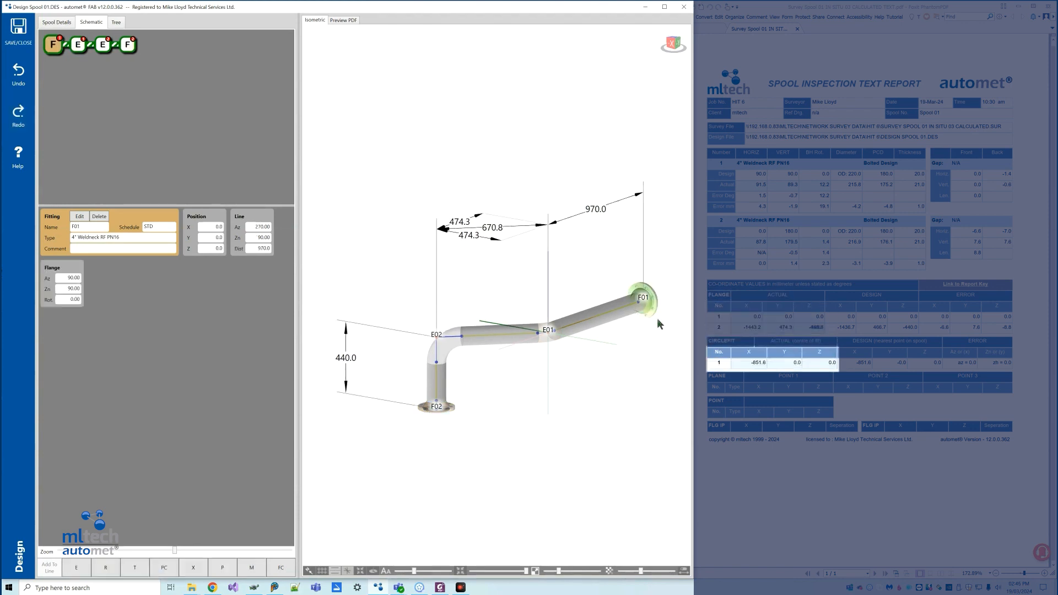
text(968.9)
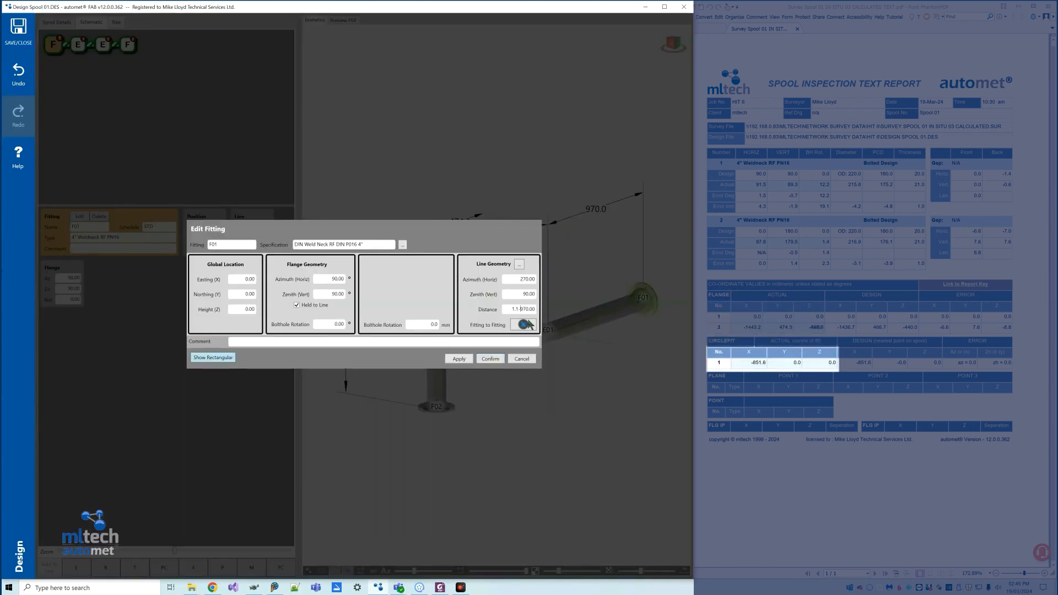
click(498, 359)
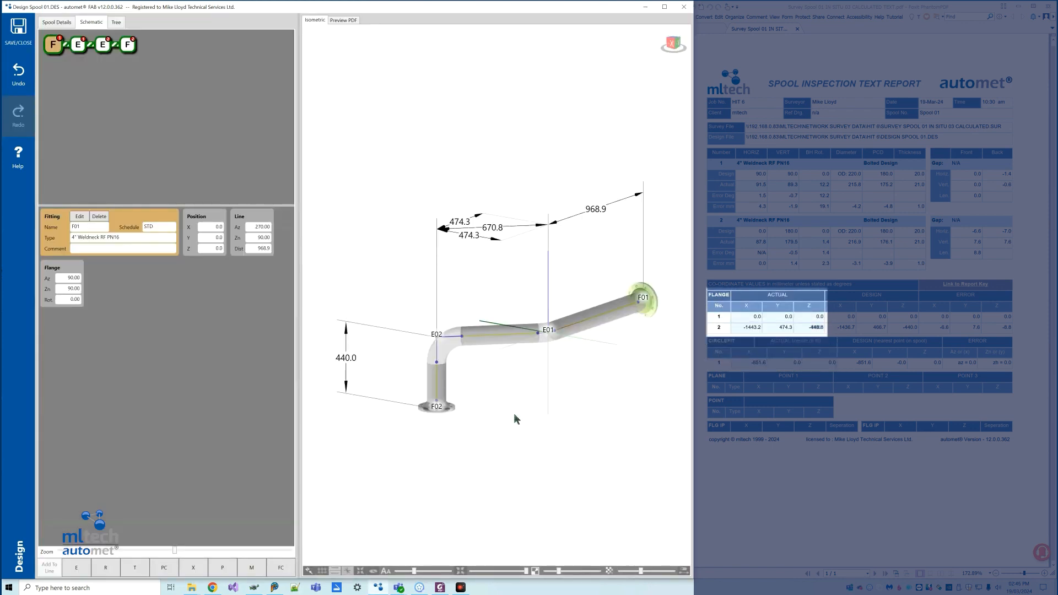
Set elbow E02's line distance to 448.8 mm and check the resulting position of flange F02 against the report.
click(420, 412)
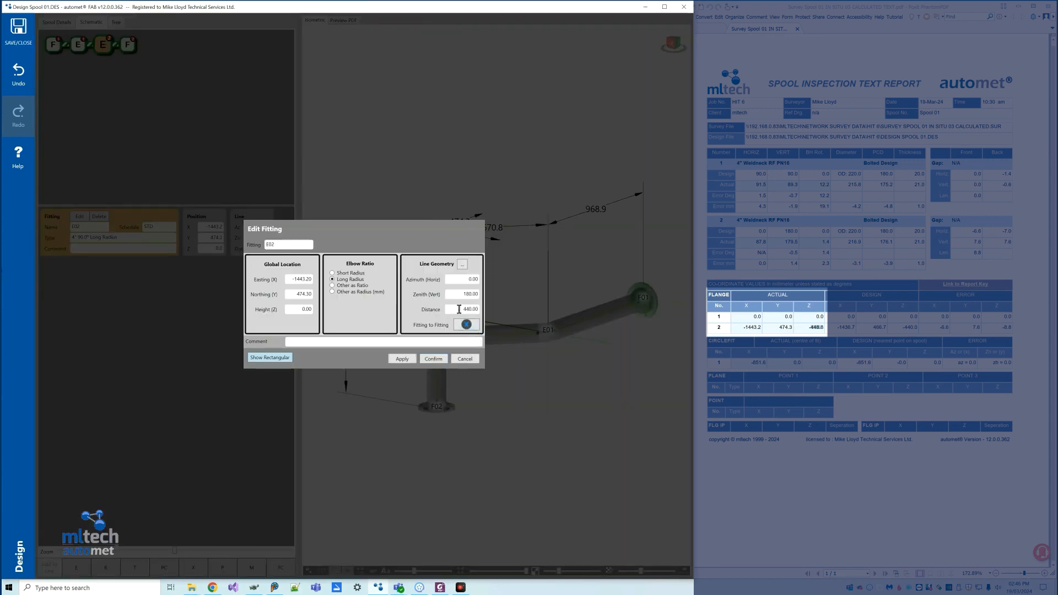
click(458, 309)
click(446, 361)
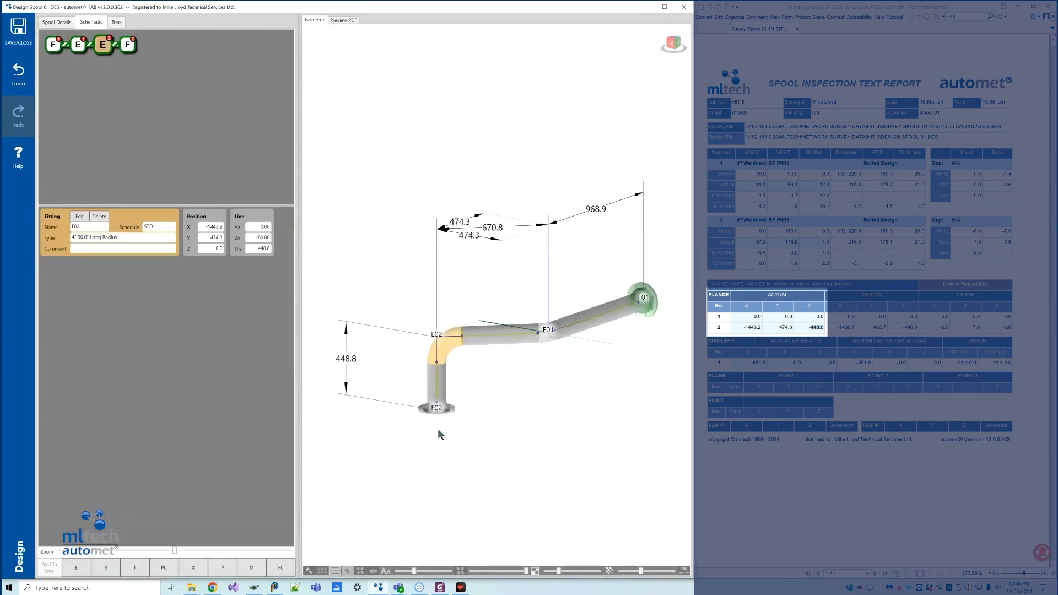
click(429, 414)
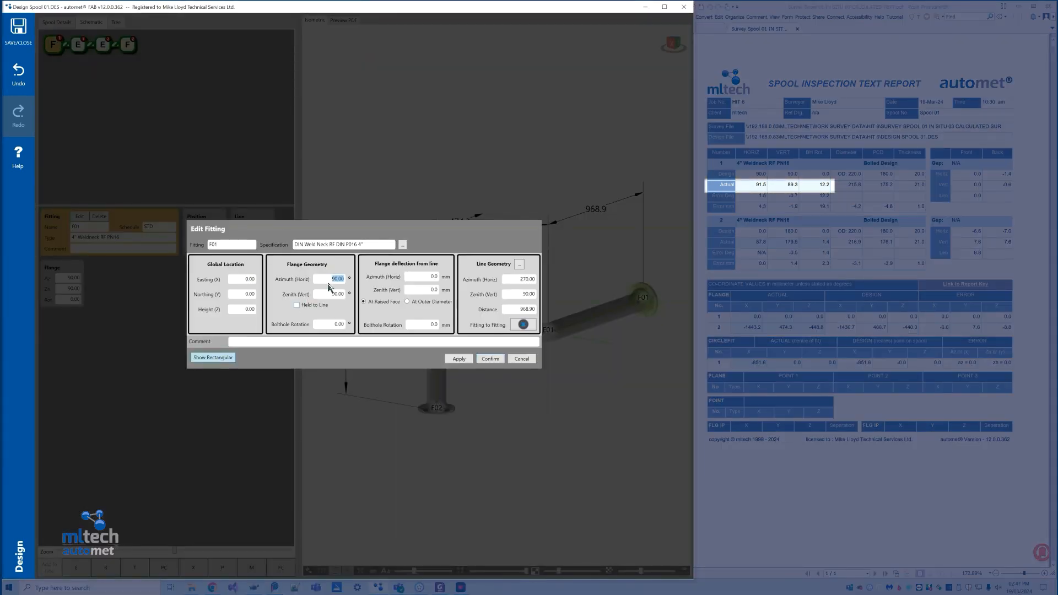
Set flange F01's azimuth to 91.5°, zenith to 89.3° and bolthole rotation to 12.2° from the report's actual values.
text(91.)
double_click(330, 293)
text(8)
double_click(331, 324)
click(491, 359)
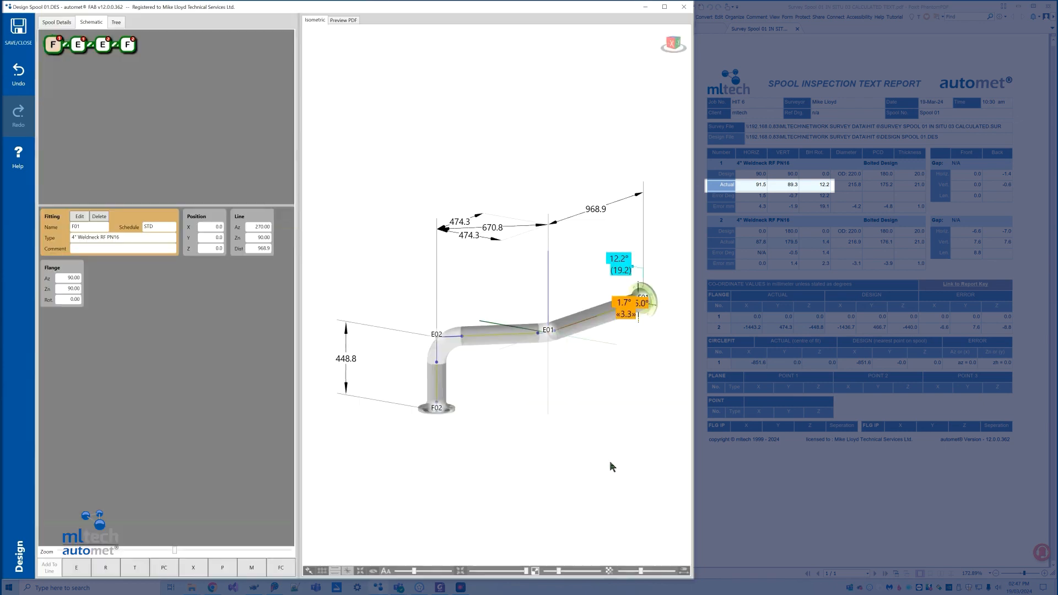
Set flange F02's azimuth to 87.8°, zenith to 179.5° and bolthole rotation to 1.4° from the report's actual values.
double_click(424, 413)
text(87.8)
key(Tab)
text(179.5)
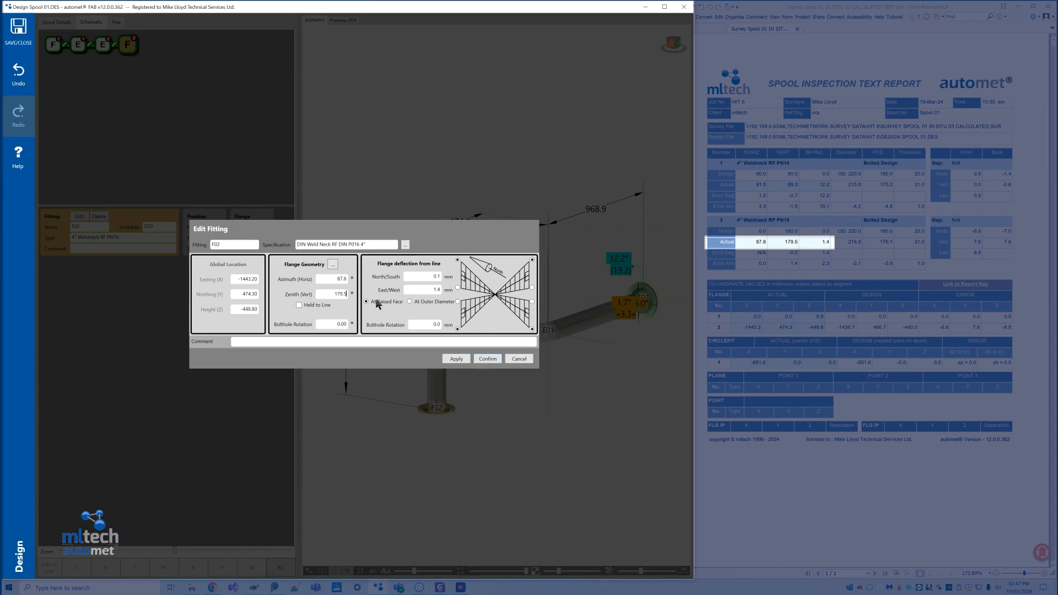
key(Tab)
key(Return)
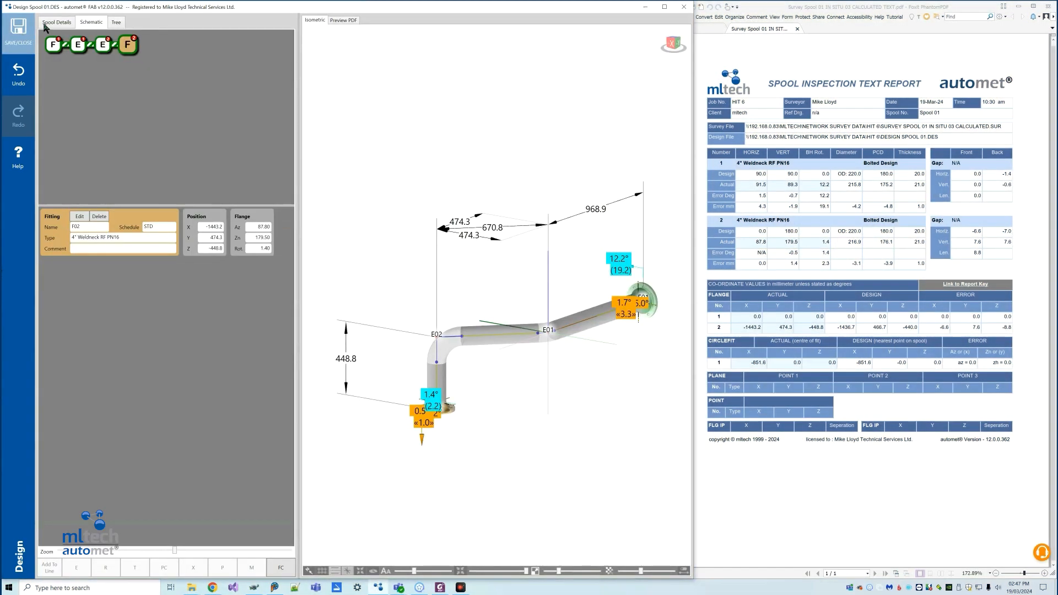
Change the spool's type from design to deliverable in its details.
click(45, 27)
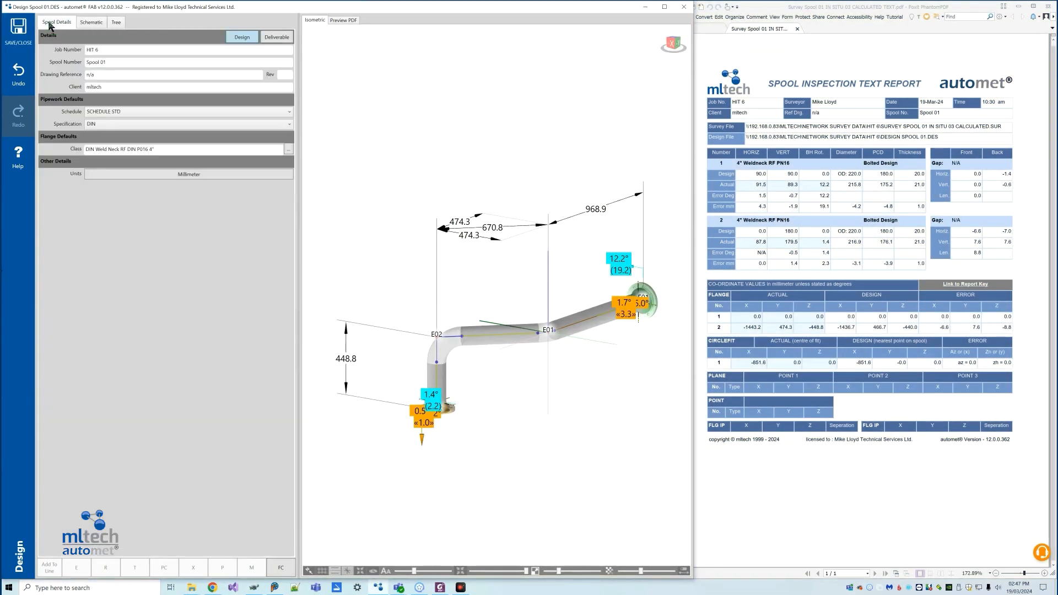
click(278, 37)
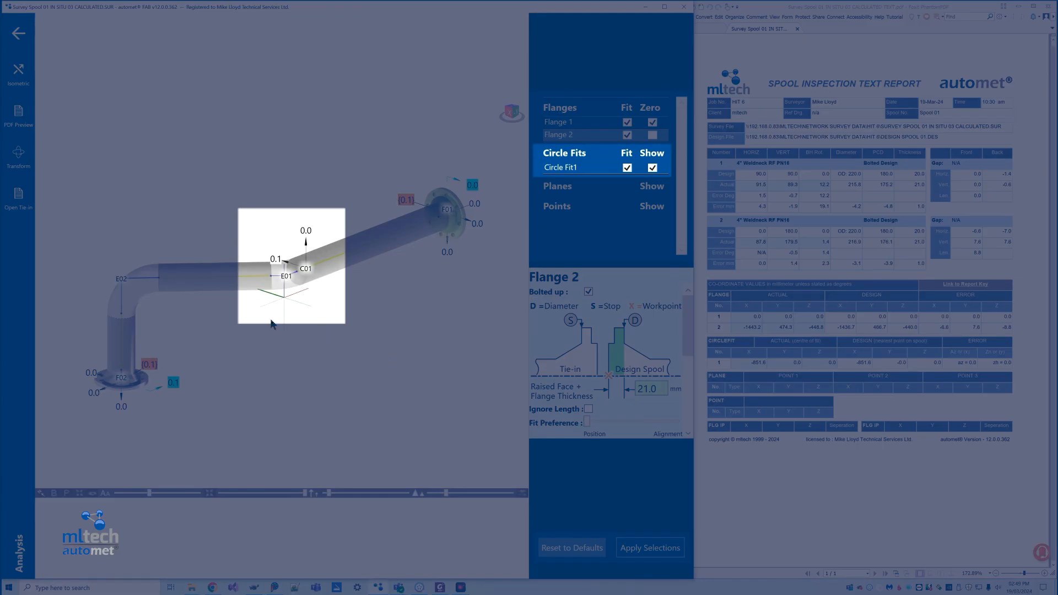
Leave the analysis, open the Spool 01 circle-fit deliverable and preview its PDF drawing.
click(16, 38)
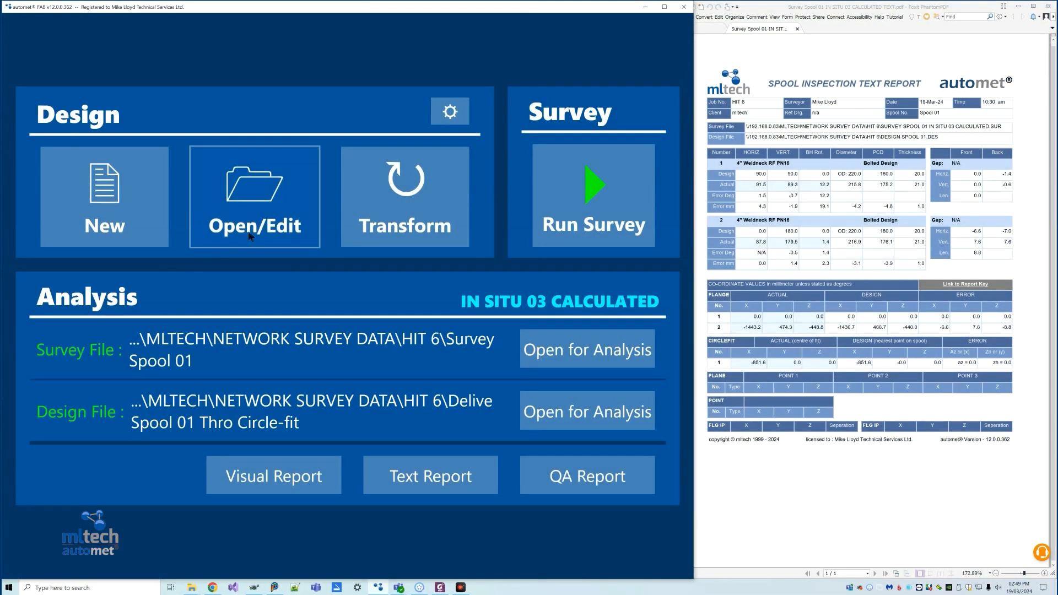
click(251, 237)
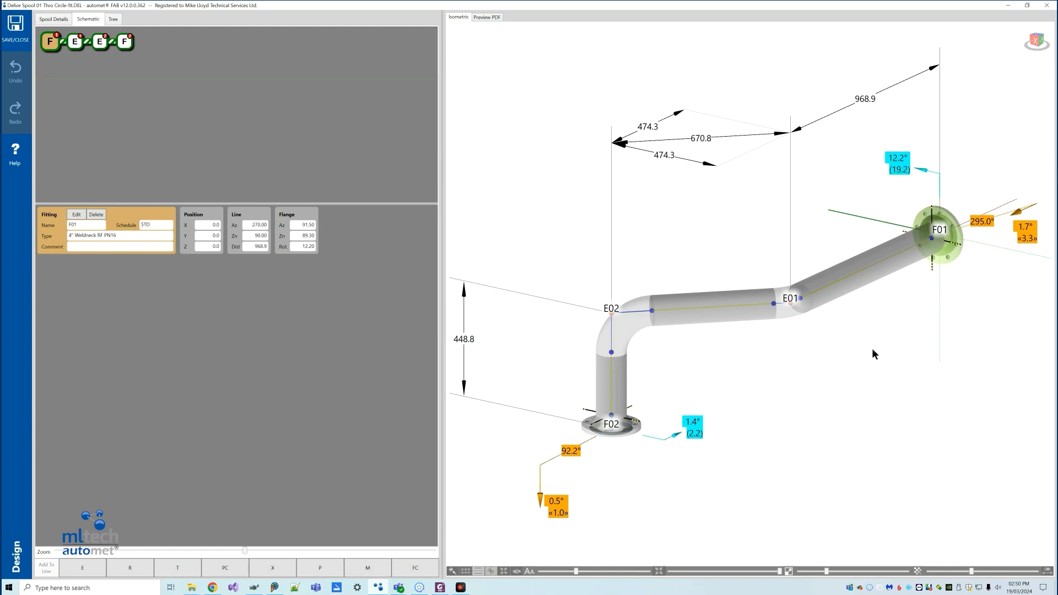
click(484, 17)
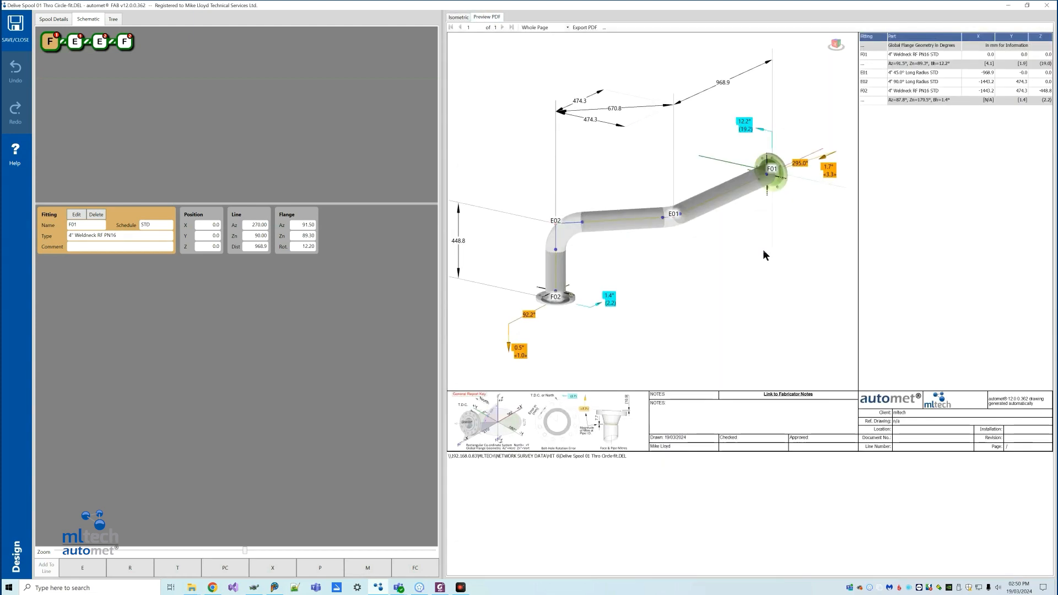